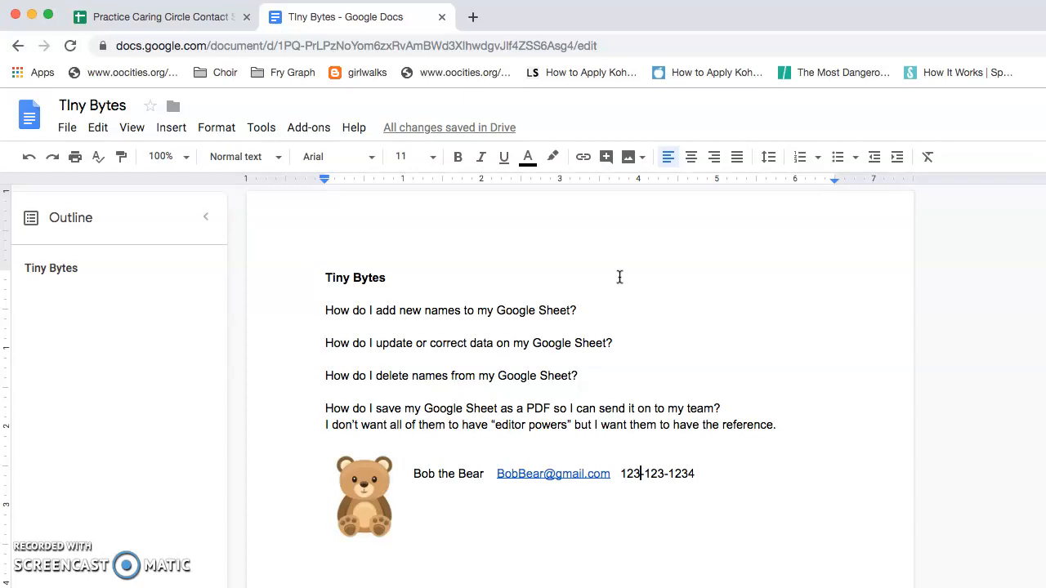
Step: Switch to the browser tab holding the Practice Caring Circle Contact Sheet spreadsheet
left_click(208, 18)
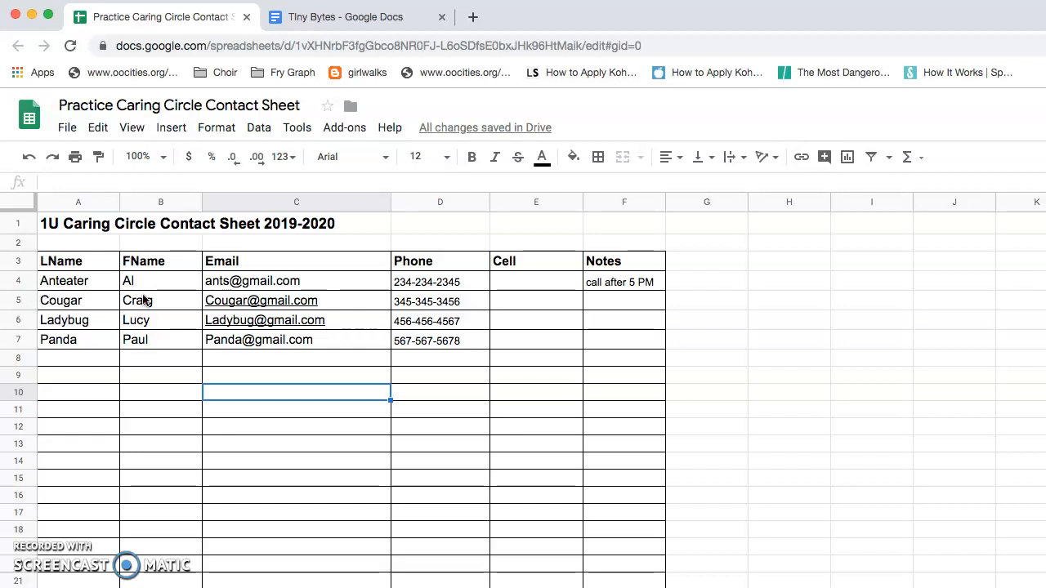
Step: Insert an empty row above the Cougar row at row 5
left_click(60, 307)
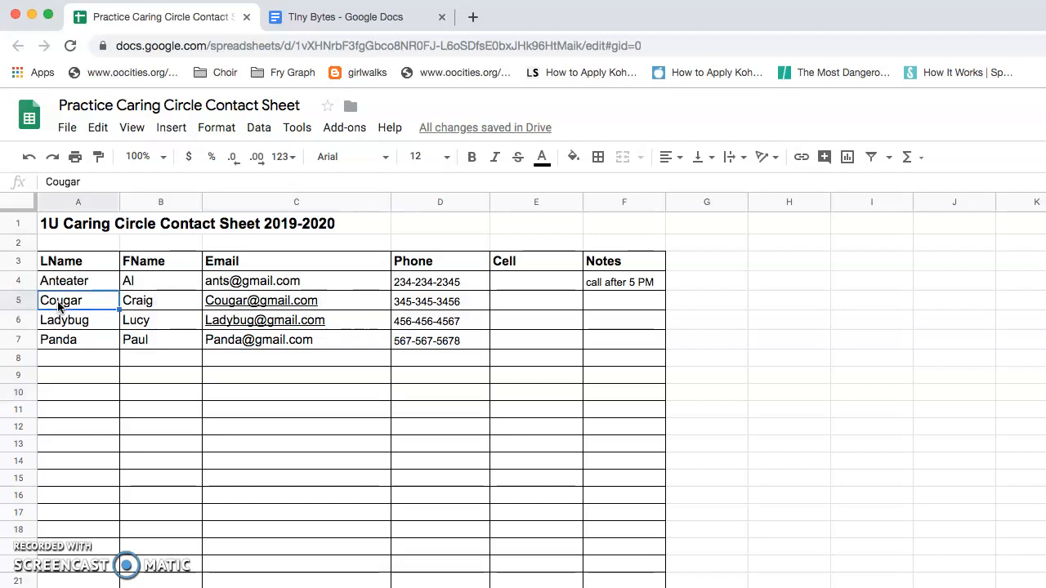
left_click(173, 129)
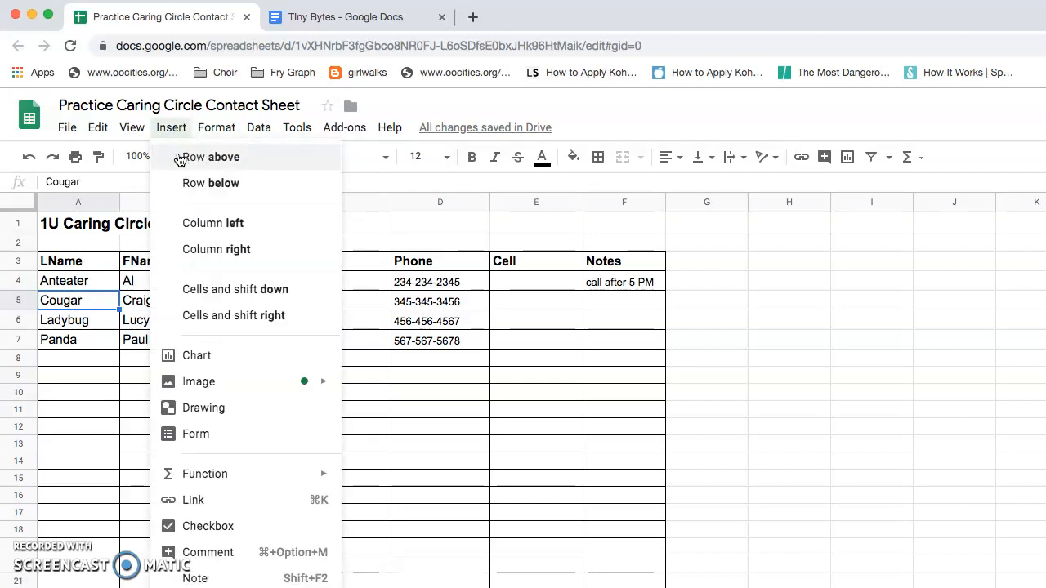
left_click(180, 159)
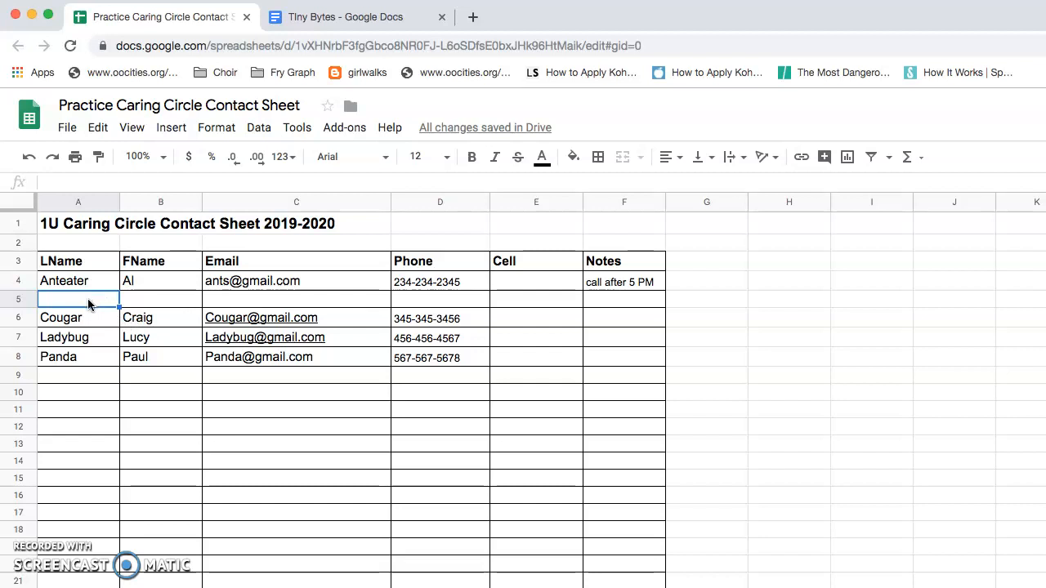
Step: Enter Bear as the new row's last name and fill in the contact's first name
left_click(46, 181)
type("Bear")
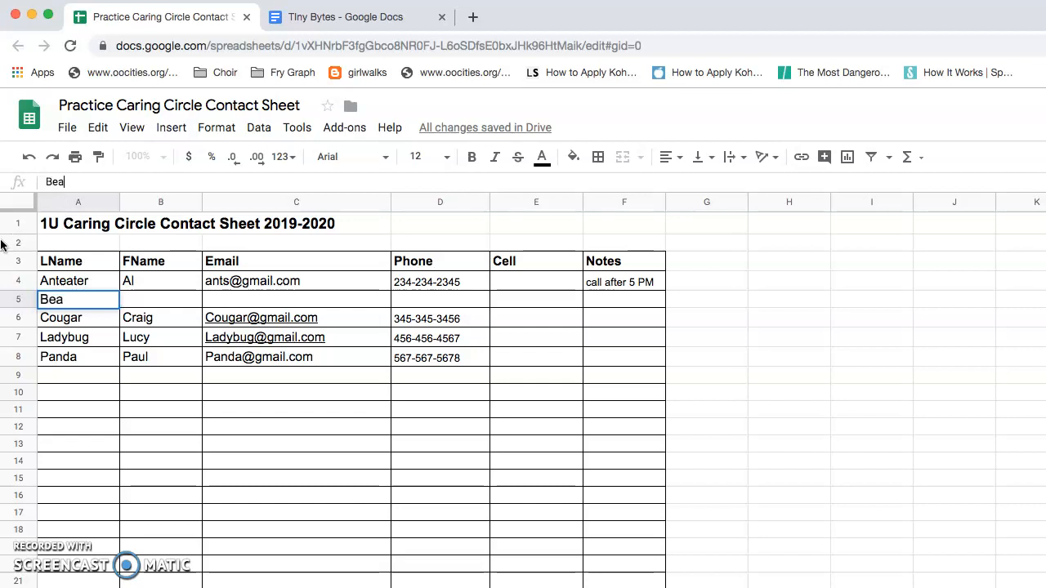
left_click(137, 310)
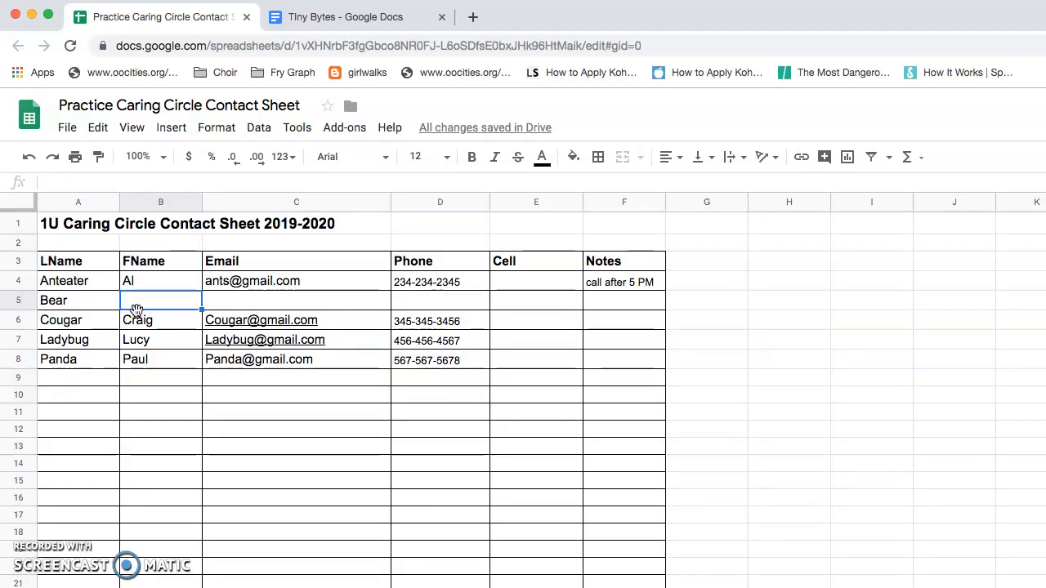
key("Tab")
key("Tab")
key("Tab")
key("Tab")
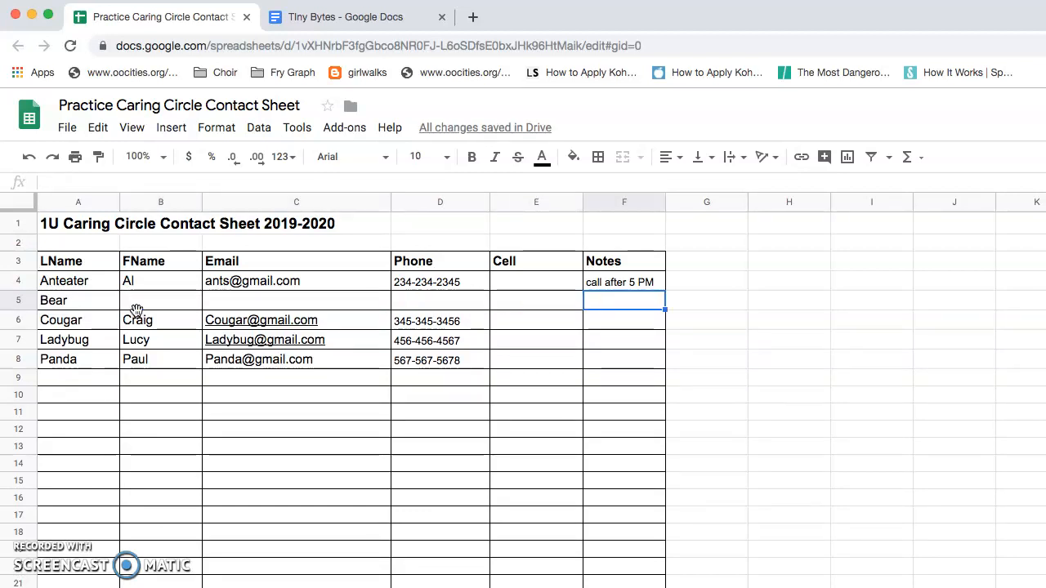
left_click(148, 300)
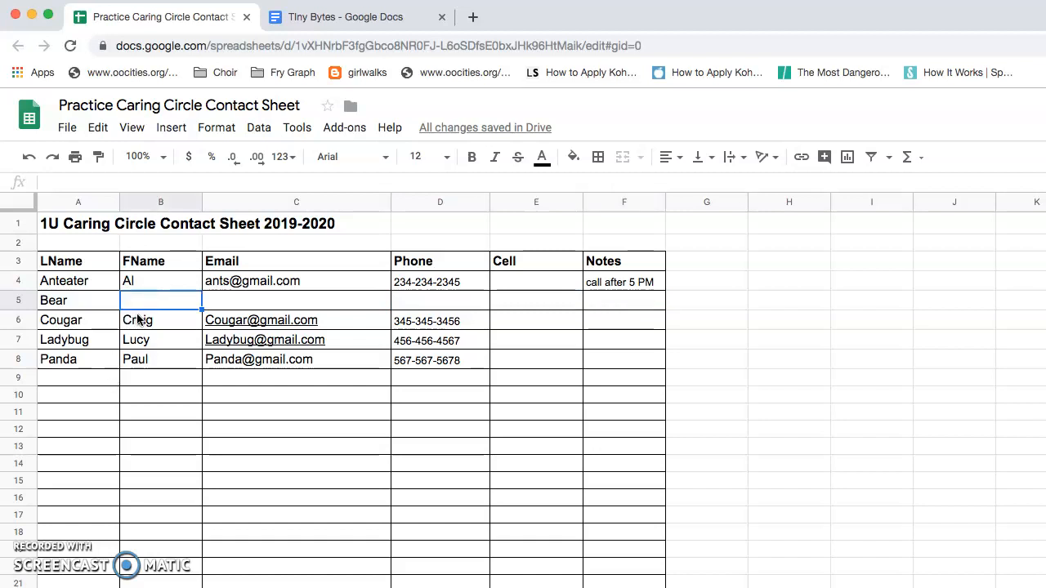
left_click(53, 181)
type("Bob")
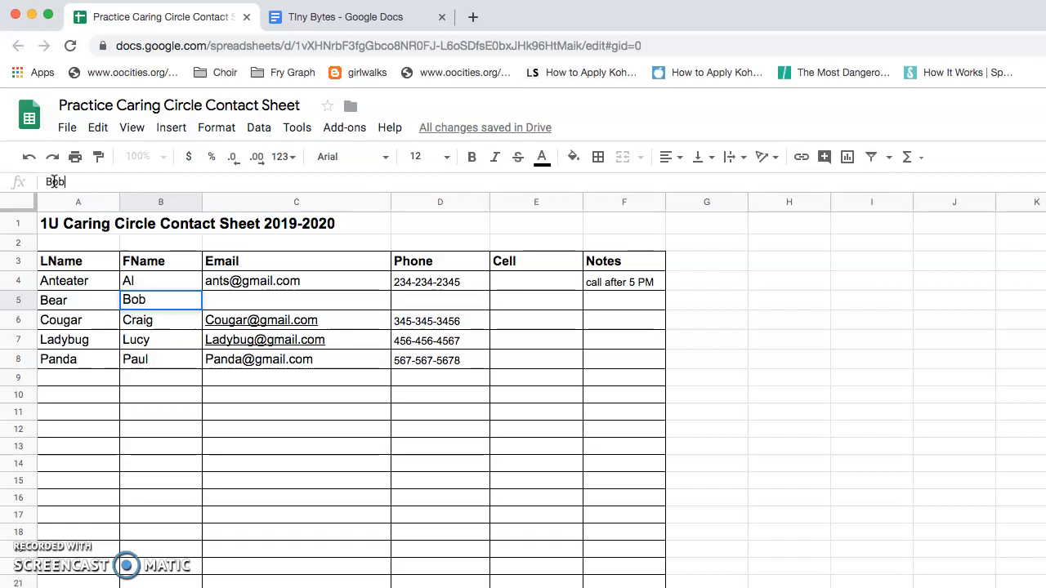
left_click(231, 306)
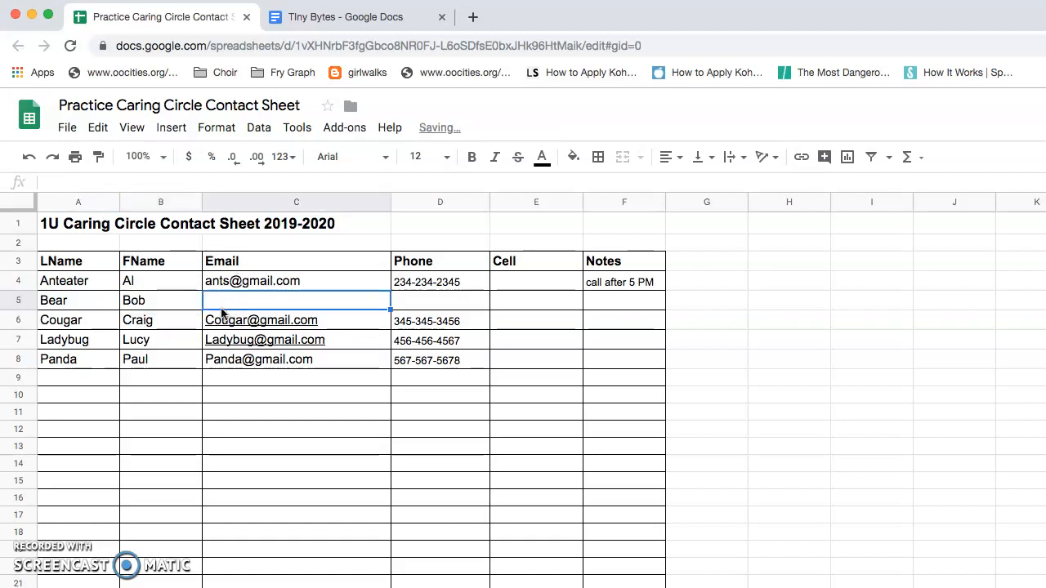
Step: Fill in the new contact's e-mail address and phone number in C5 and D5
left_click(94, 181)
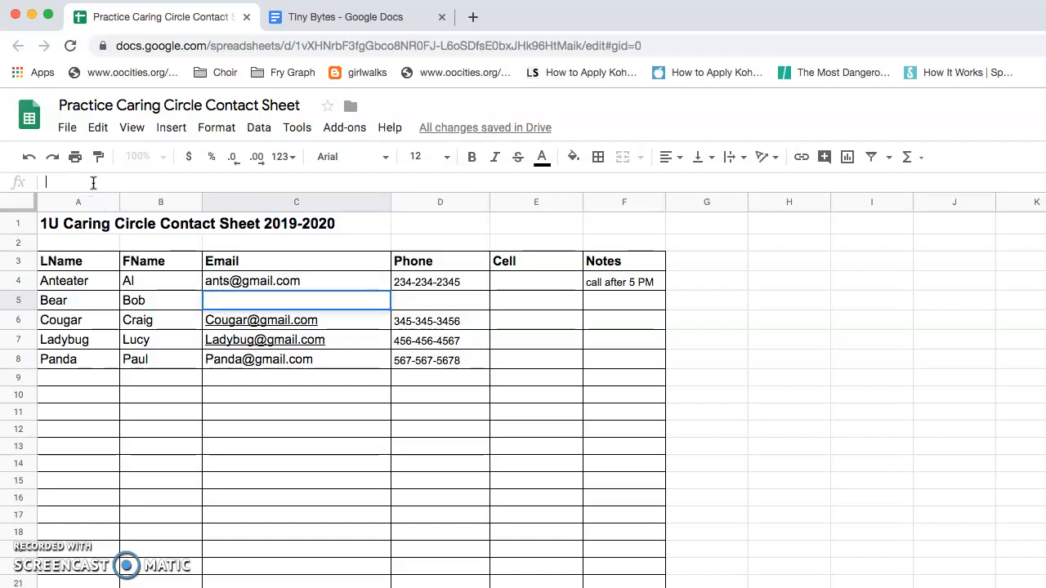
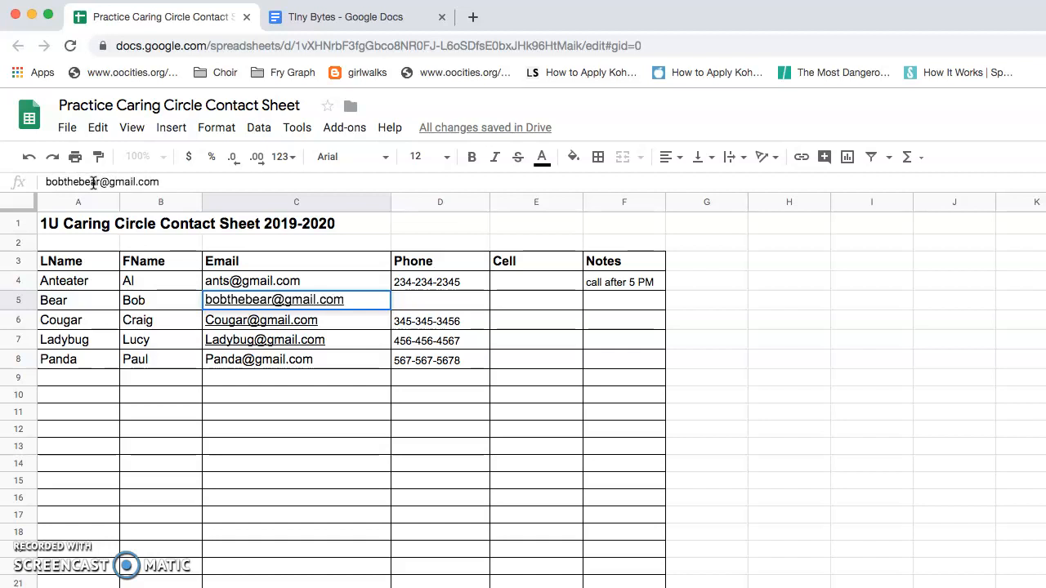
left_click(423, 307)
left_click(217, 183)
type("11")
type("23-123-")
type("1234")
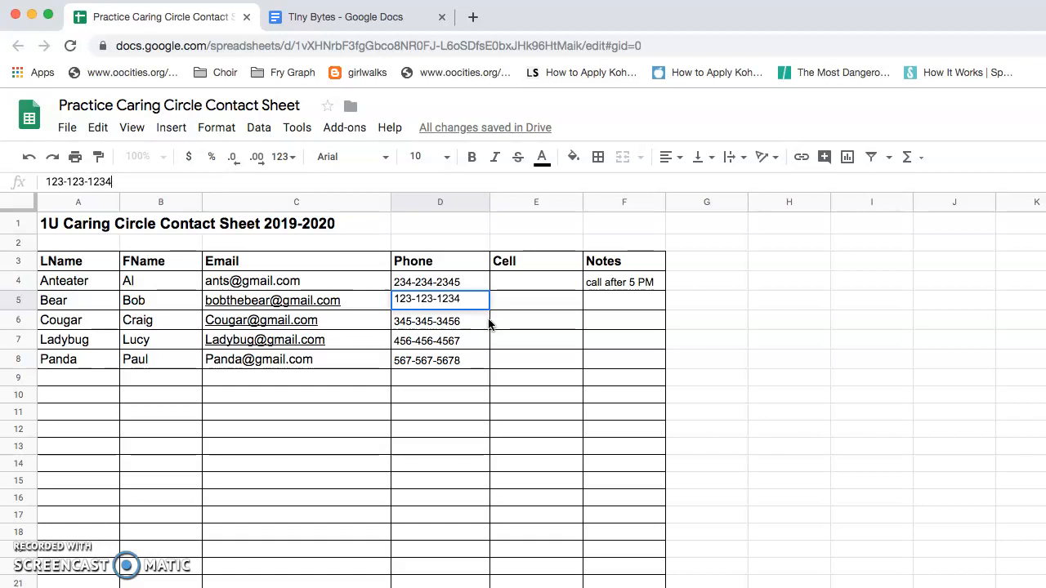
left_click(607, 314)
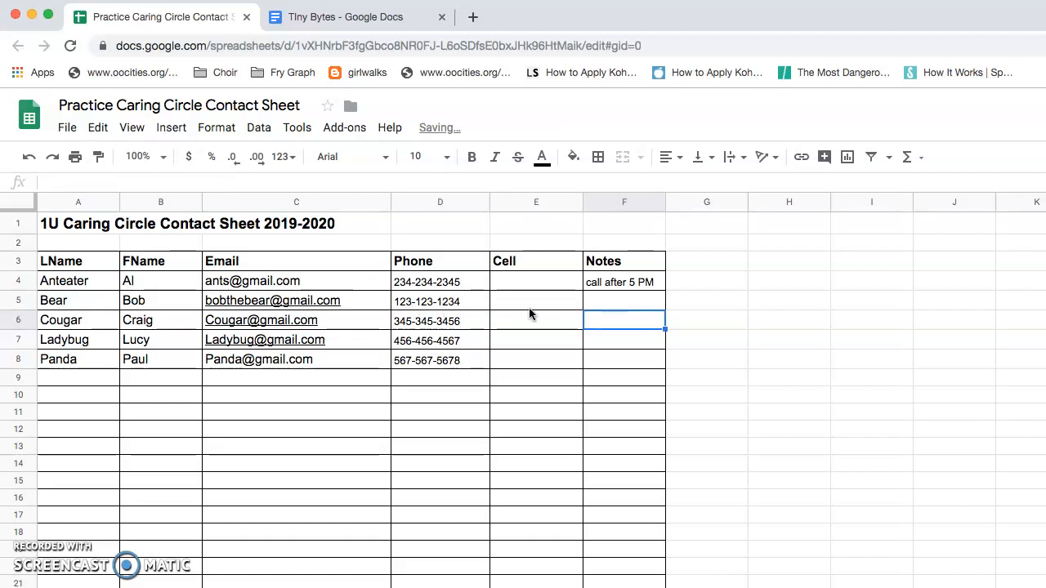
Step: Correct the Bear row's e-mail in C5 by removing the extra letters
left_click(68, 129)
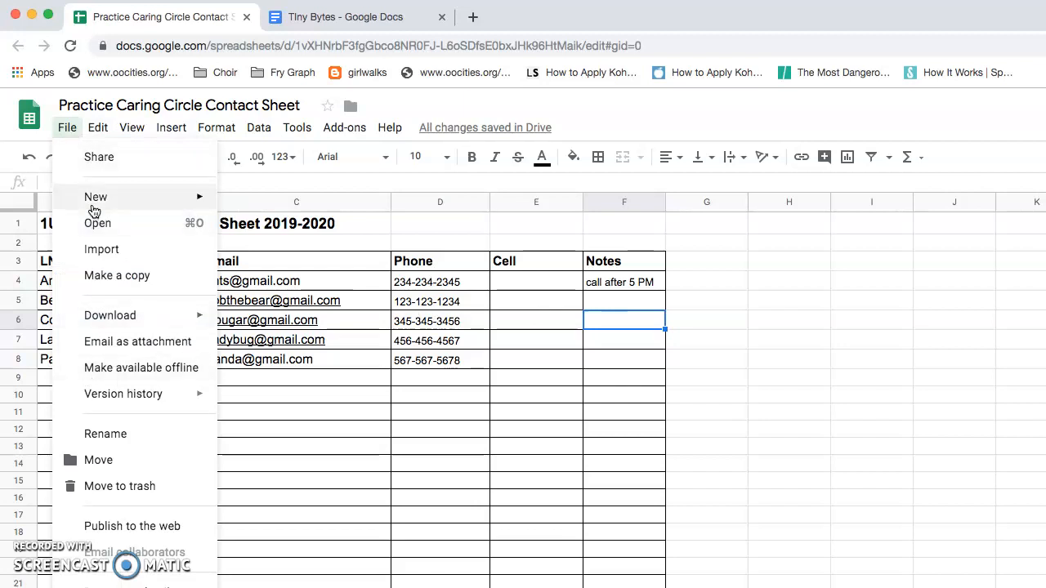
mouse_move(123, 394)
left_click(615, 376)
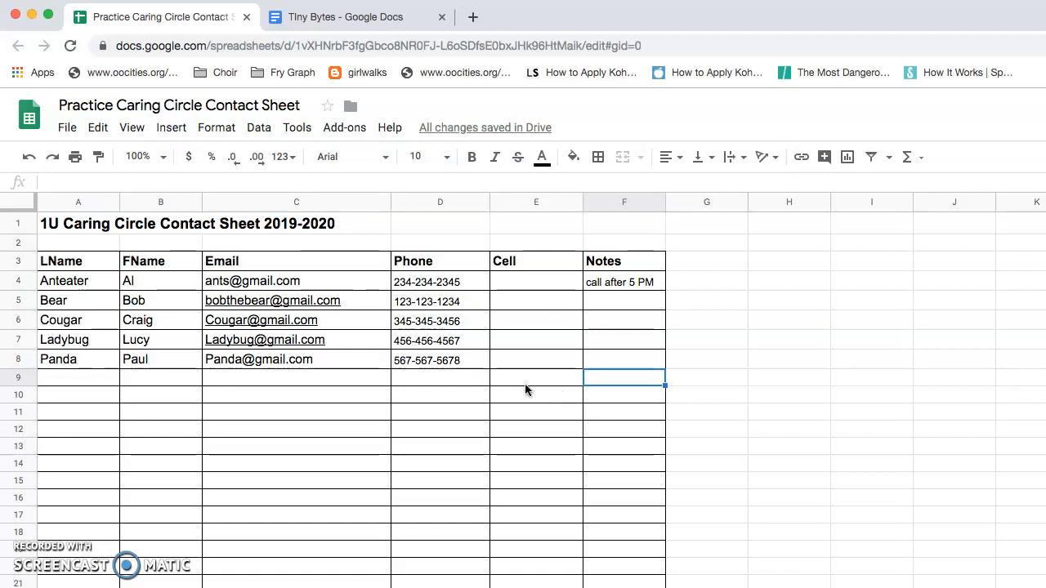
left_click(229, 308)
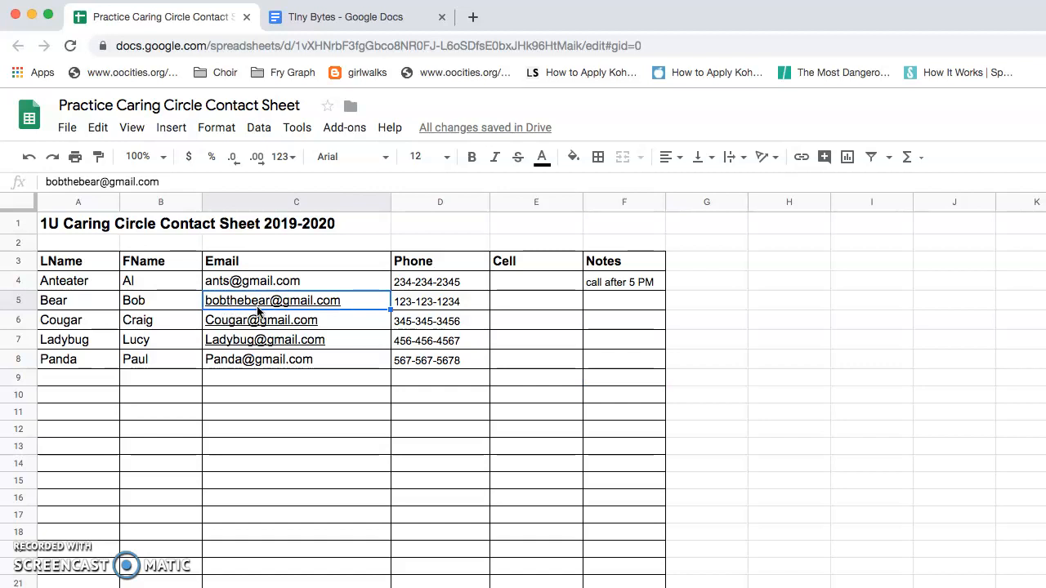
left_click(78, 181)
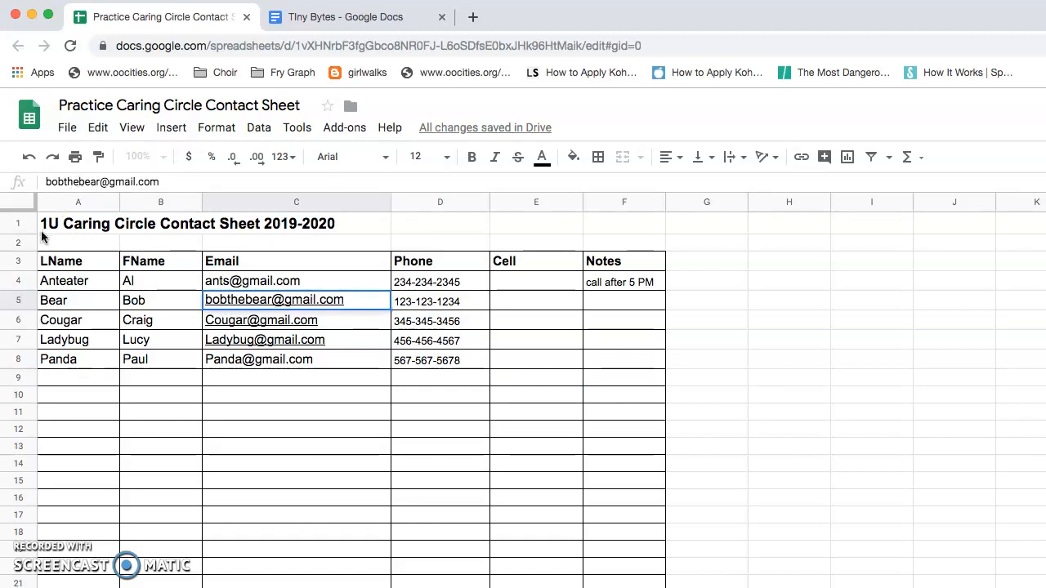
key("BackSpace")
key("BackSpace")
key("BackSpace")
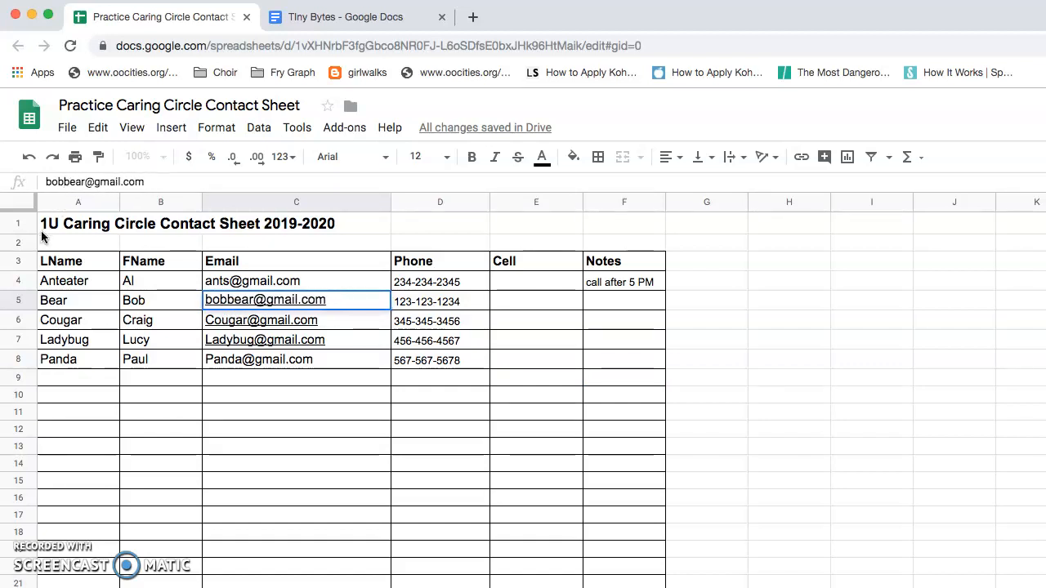
left_click(176, 183)
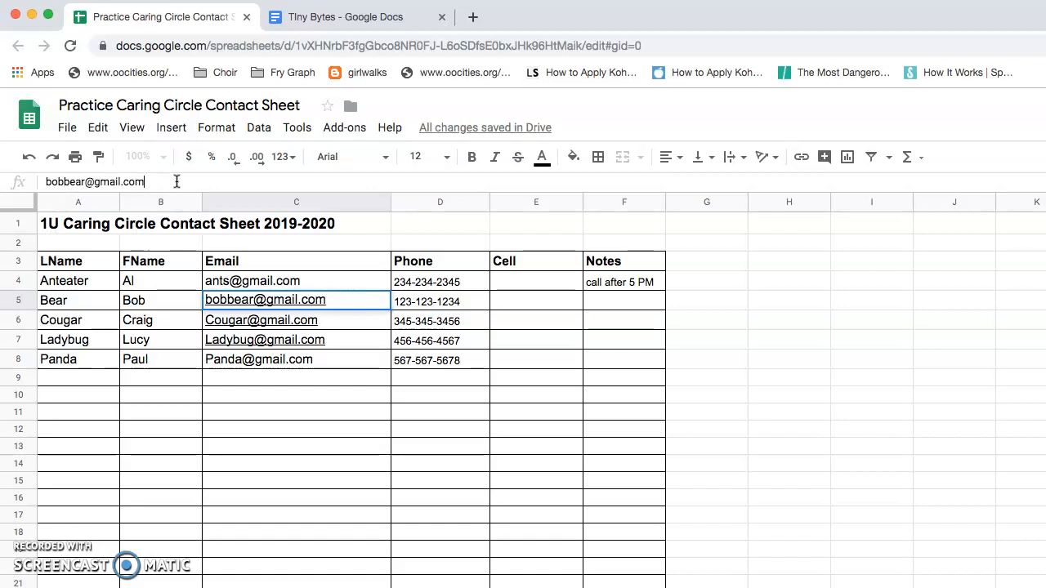
left_click(400, 243)
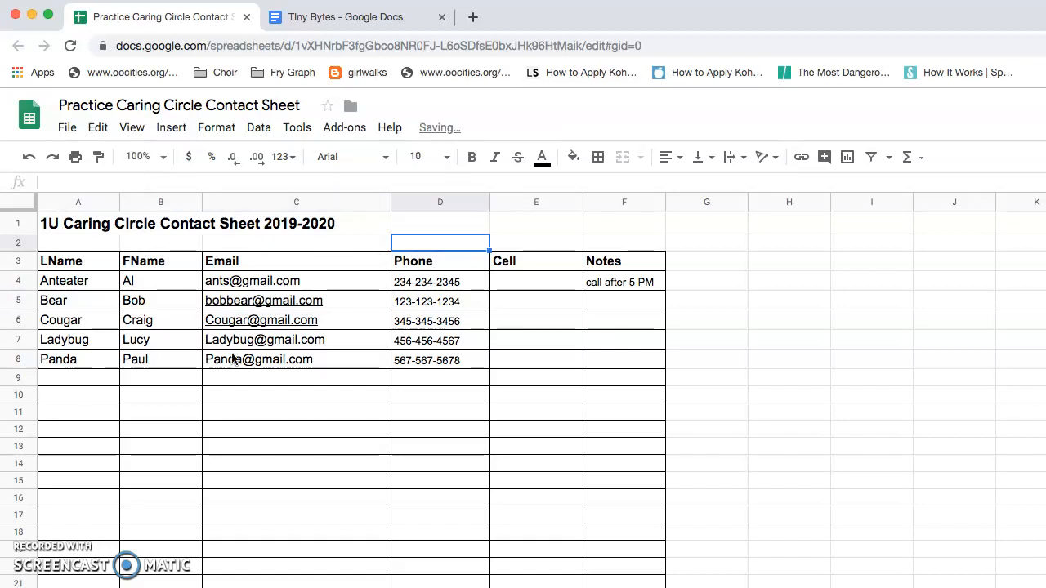
Step: Replace the last name Ladybug with Grasshopper in A7
left_click(99, 350)
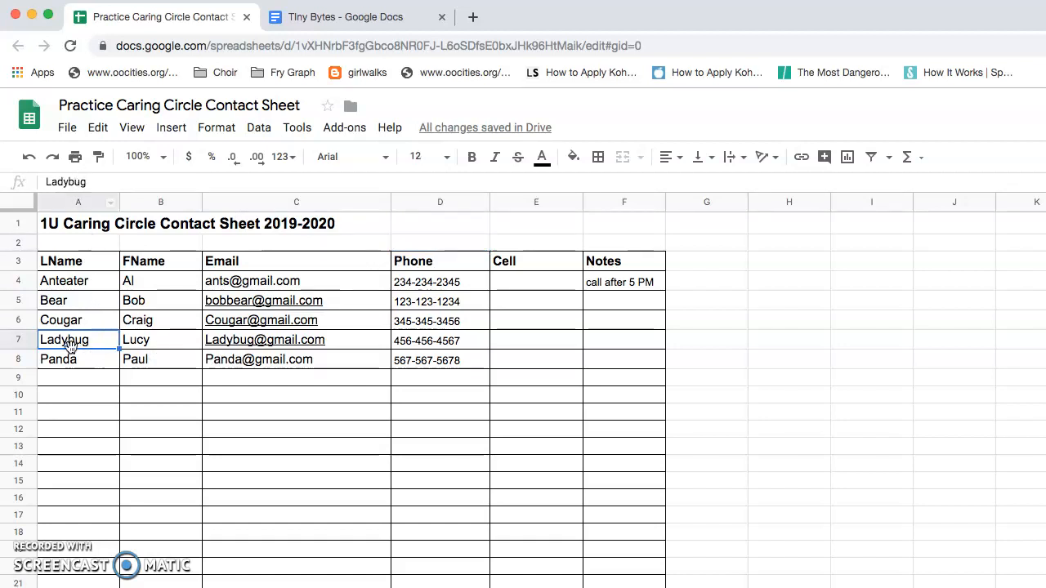
left_click_drag(88, 181, 44, 185)
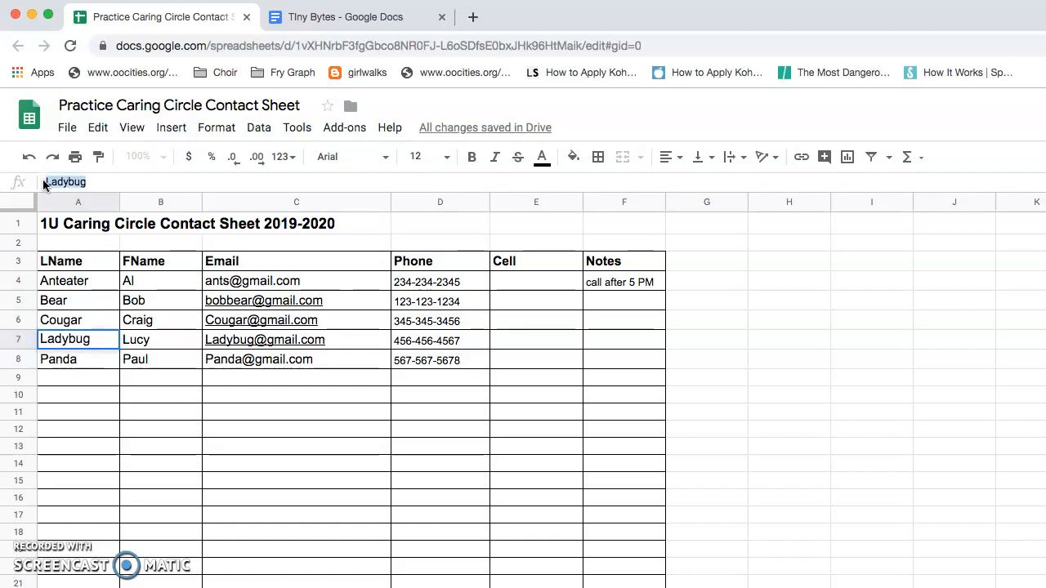
type("Grass")
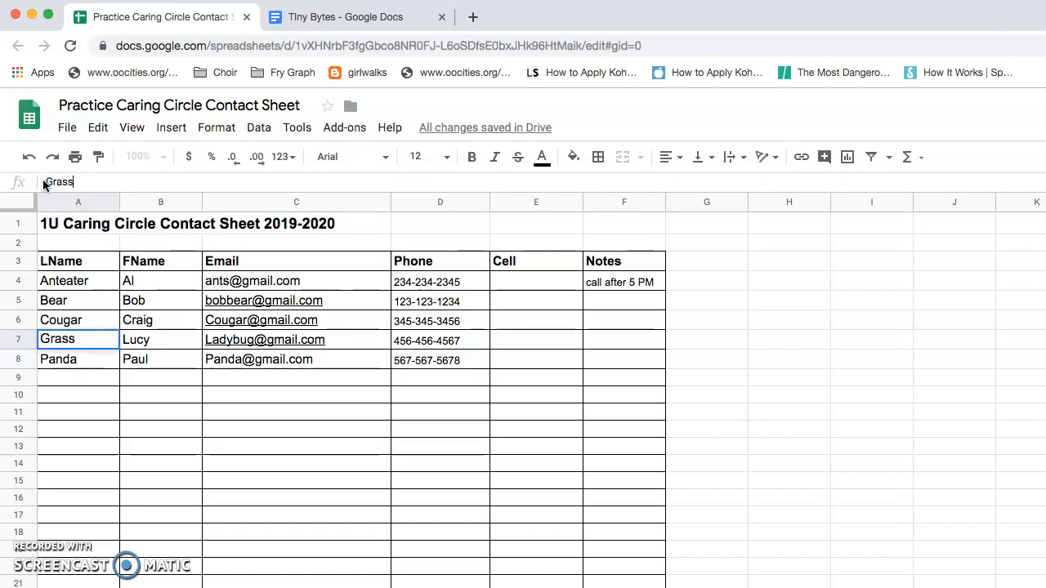
type("hopper")
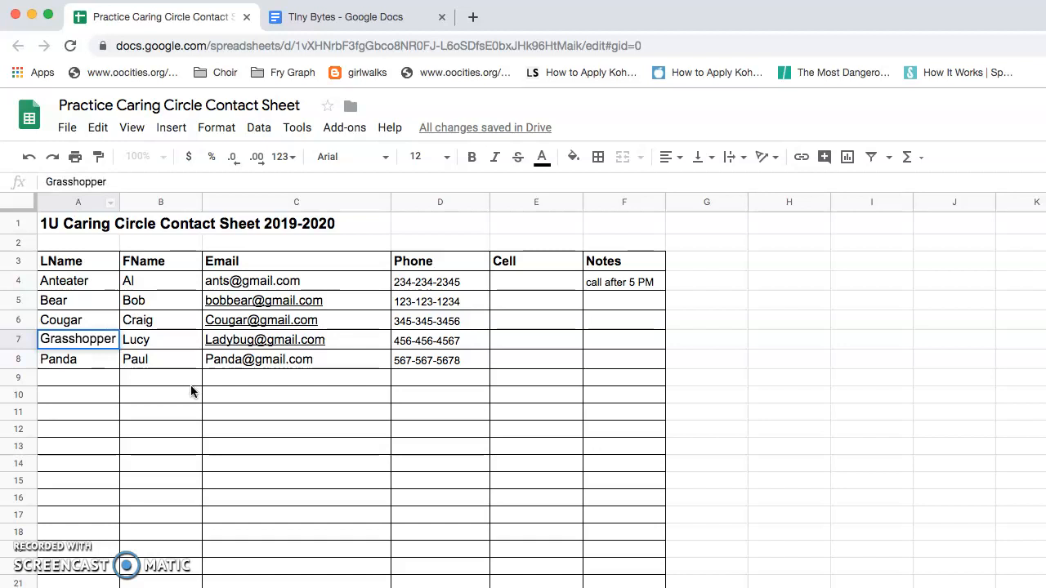
left_click(191, 385)
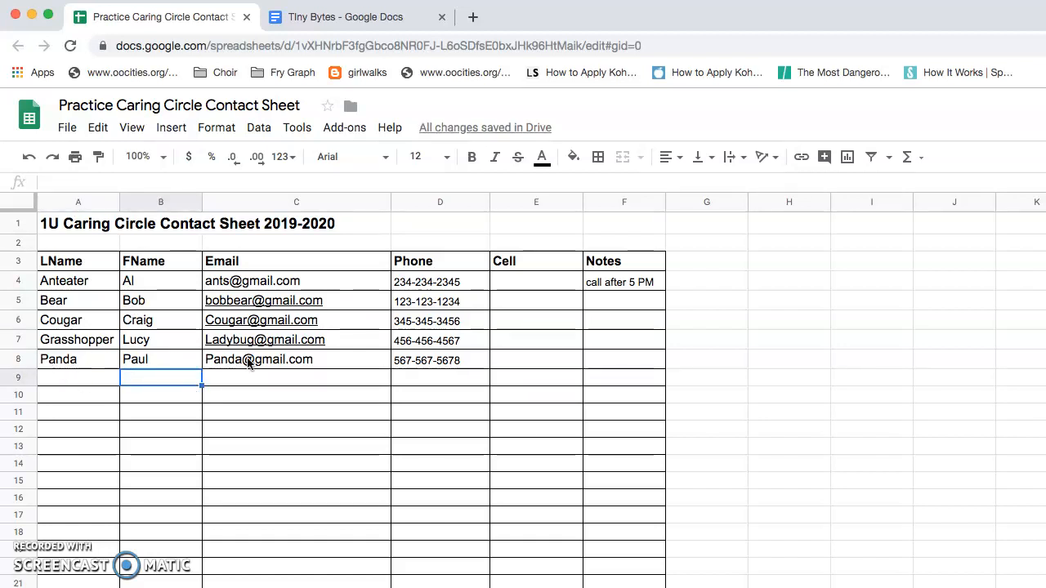
Step: Delete row 8, the Panda contact, via Edit > Delete row
left_click(92, 368)
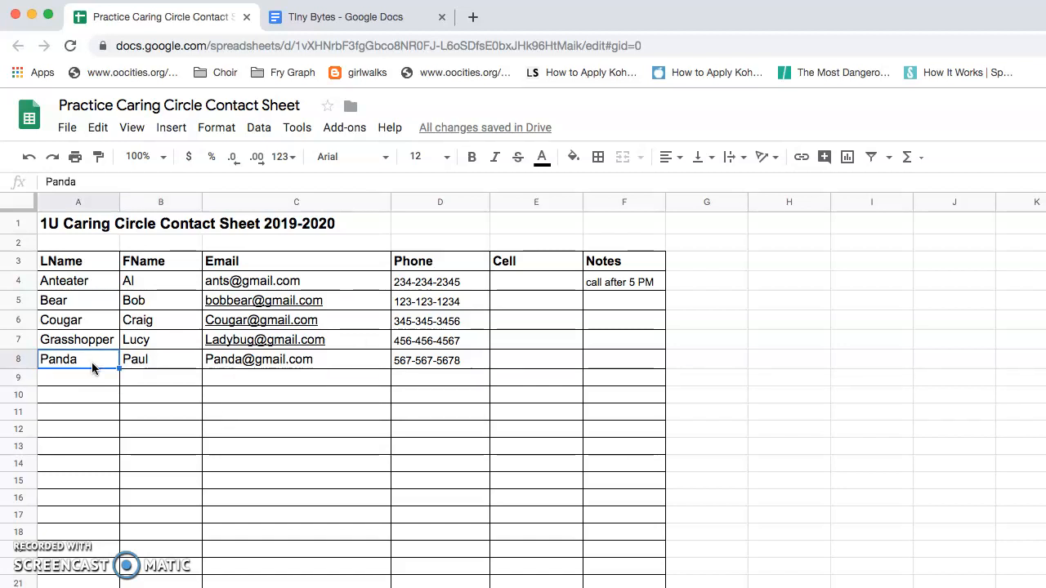
left_click(98, 128)
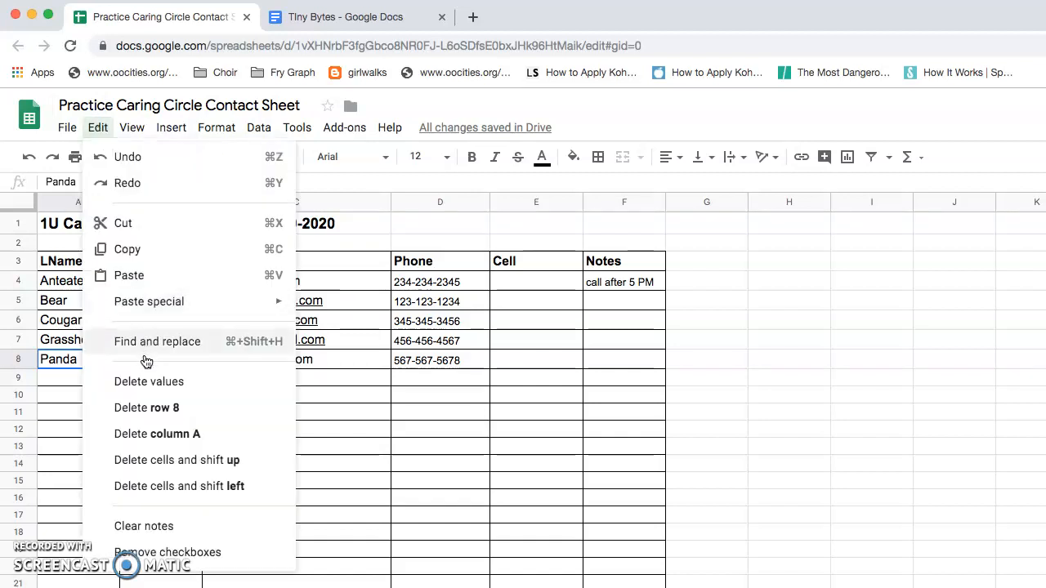
left_click(157, 408)
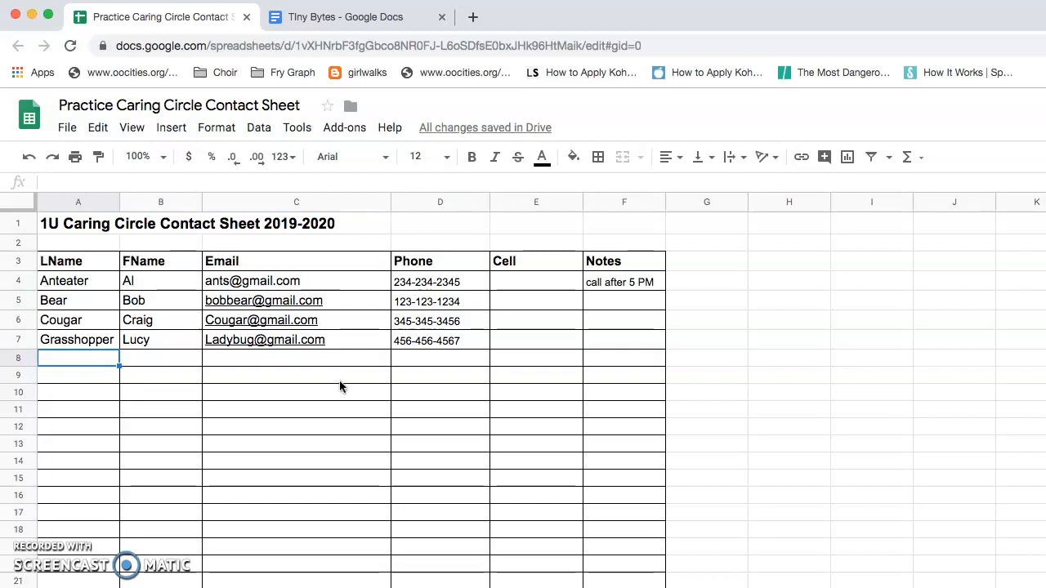
Step: Download the sheet as a PDF document with Letter paper and Landscape orientation
left_click(70, 134)
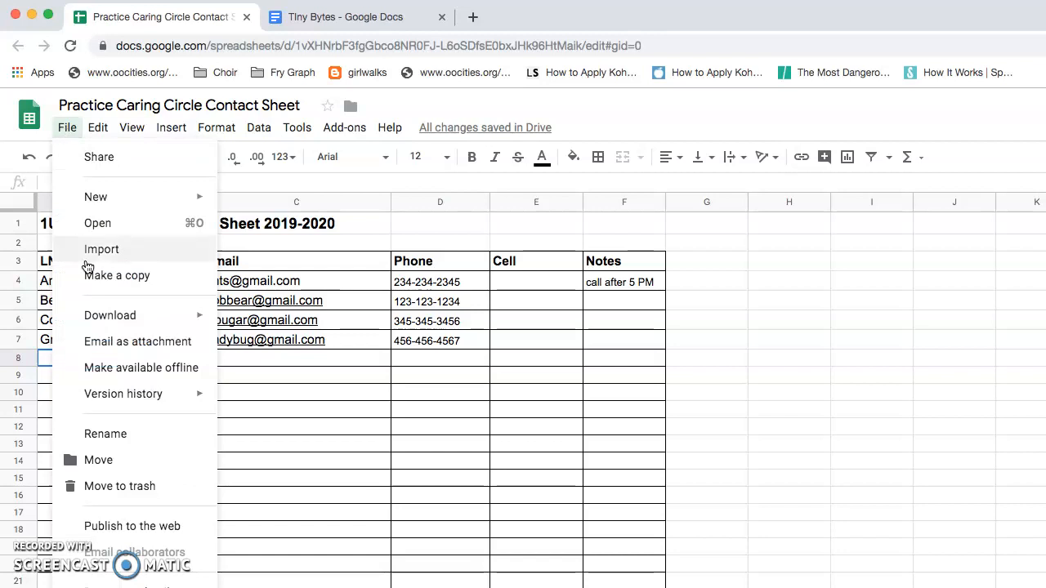
mouse_move(98, 315)
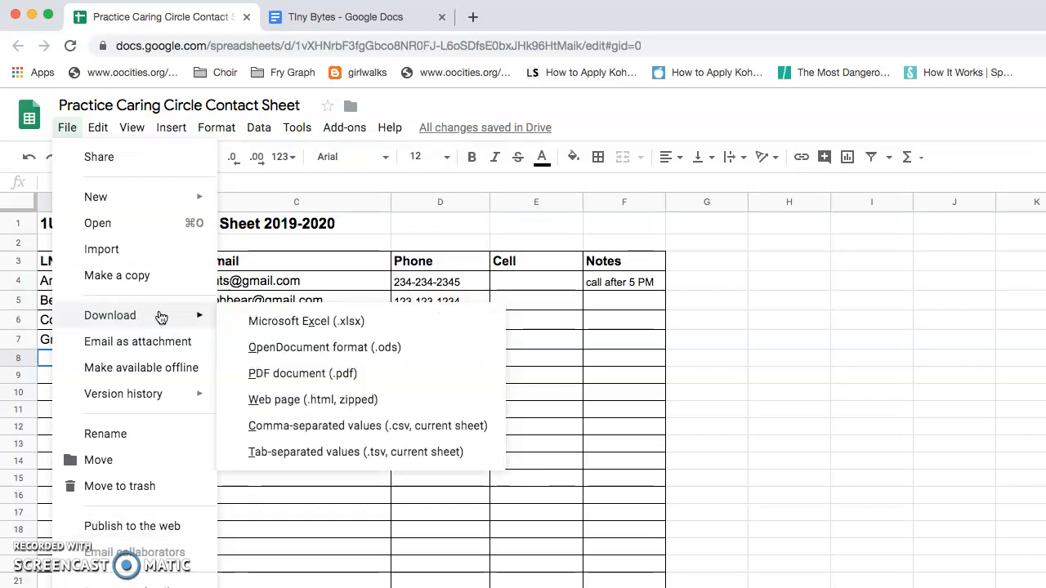
left_click(310, 374)
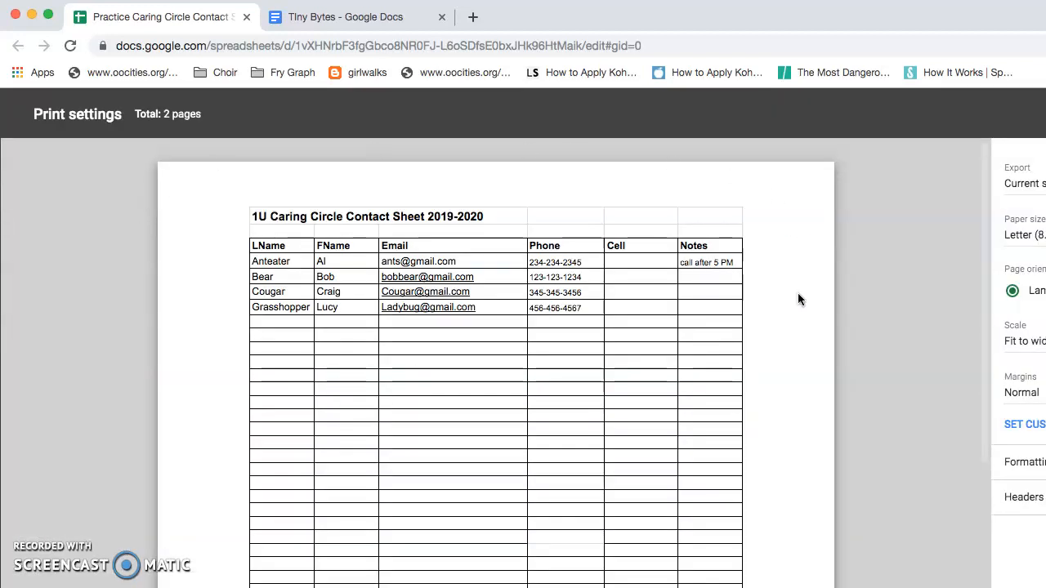
left_click_drag(952, 34, 775, 27)
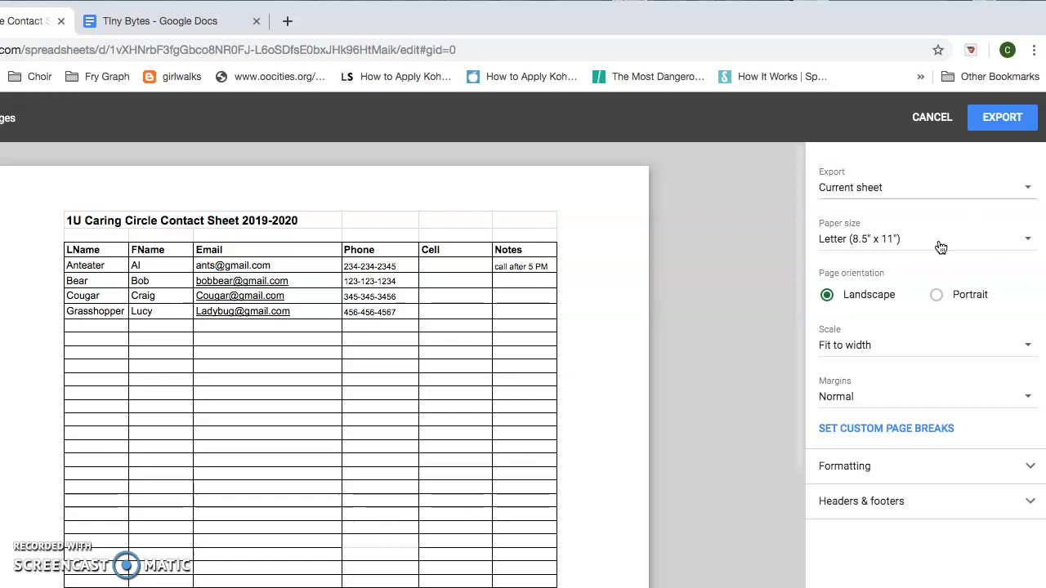
left_click(938, 296)
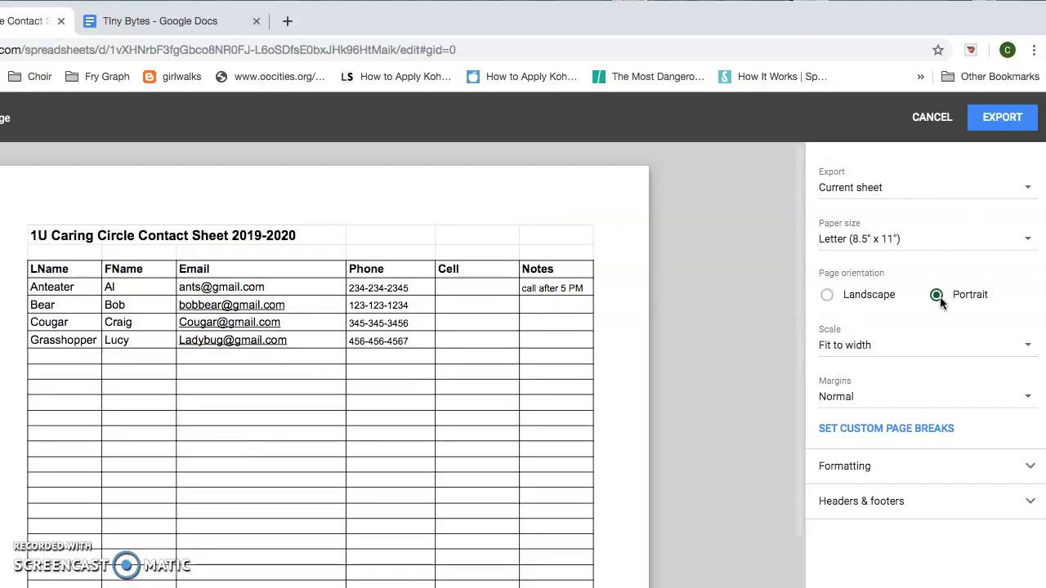
left_click(827, 297)
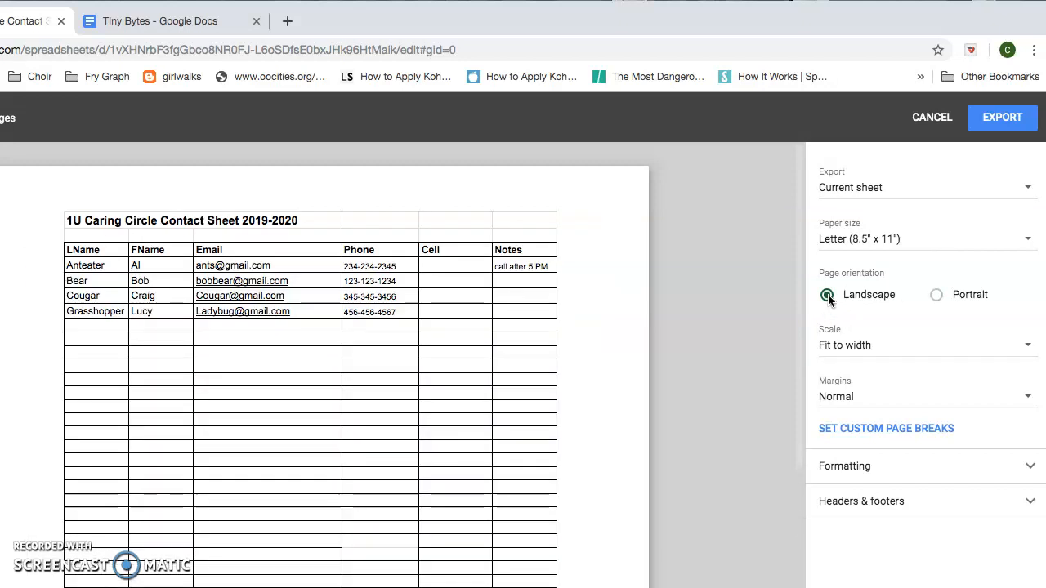
left_click(1002, 117)
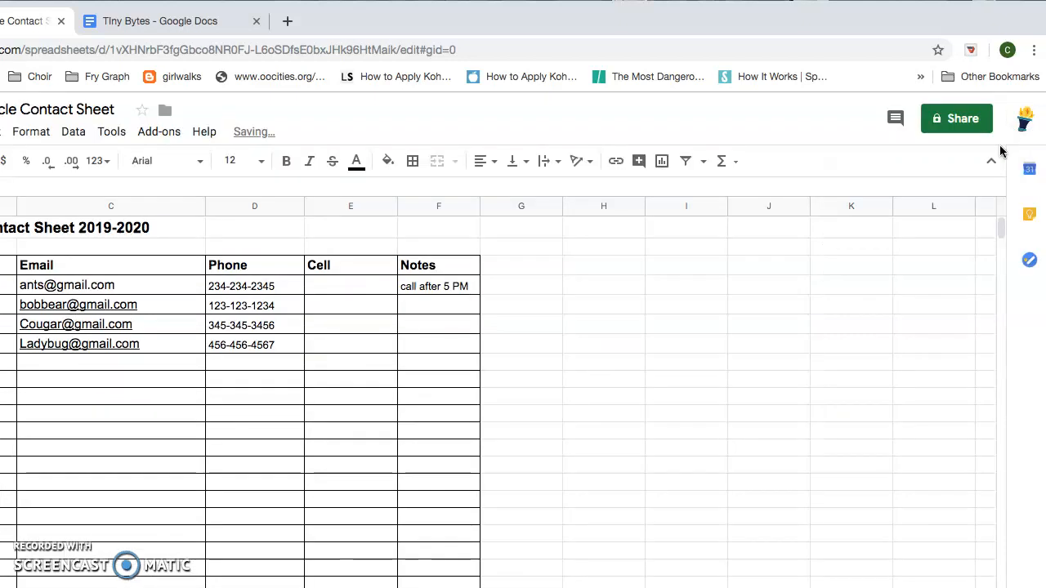